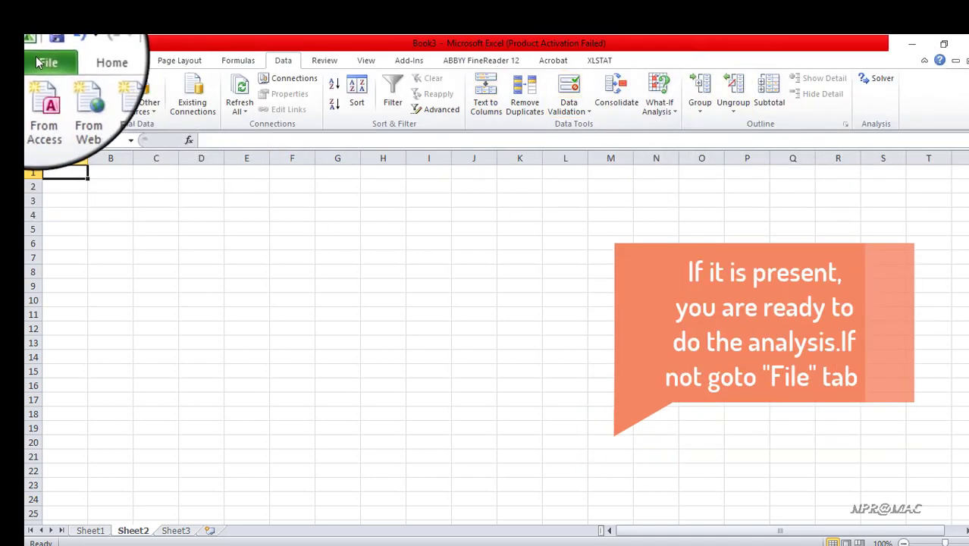
Enable the Analysis ToolPak add-in through the Excel add-ins options
left_click(39, 57)
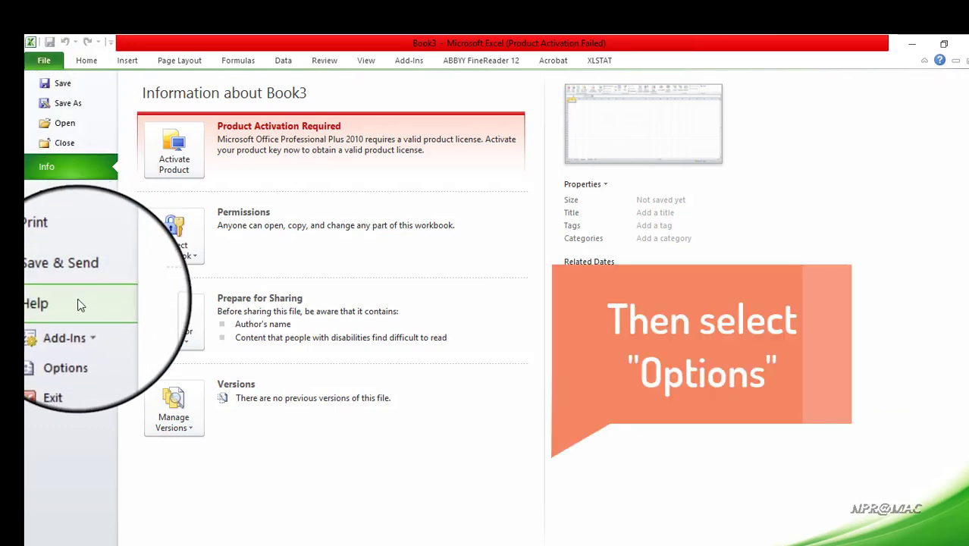
left_click(81, 346)
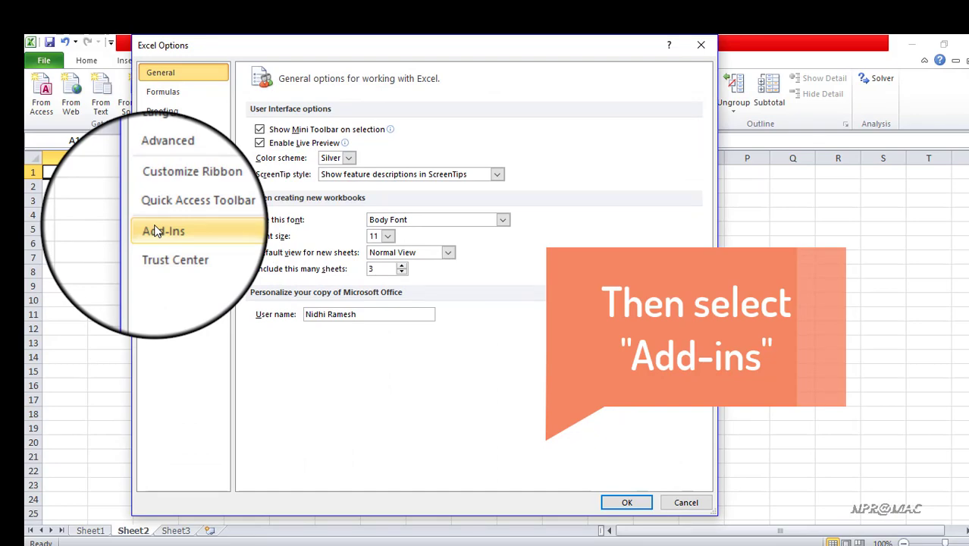
left_click(158, 228)
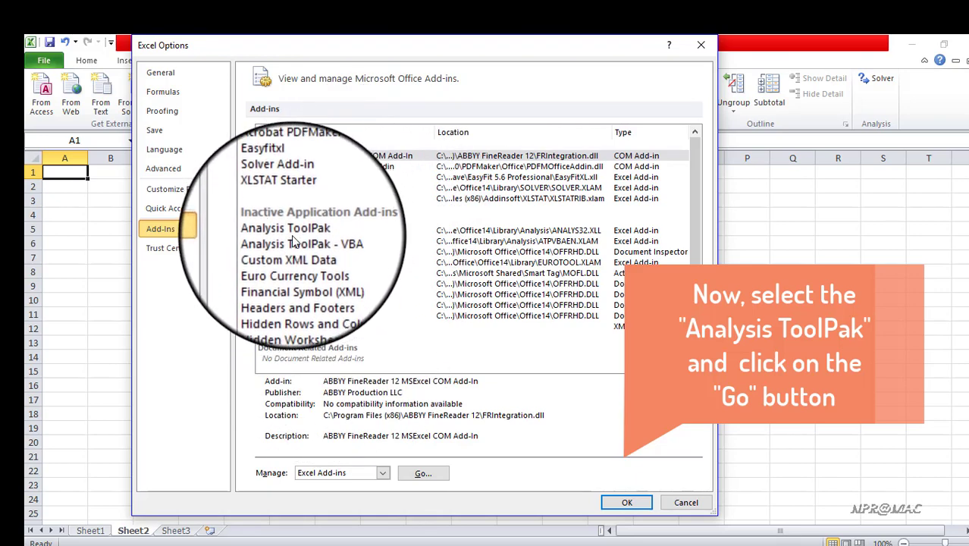
left_click(295, 236)
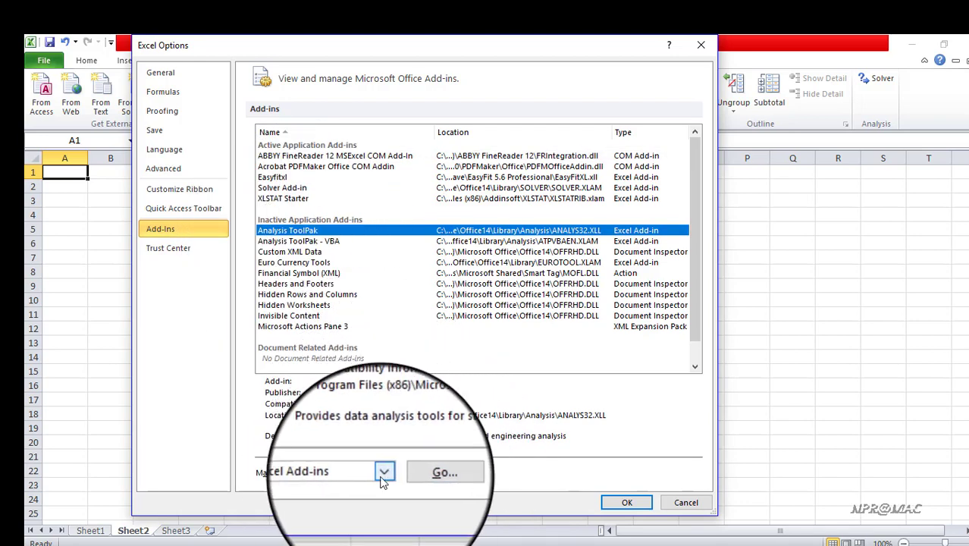
left_click(406, 473)
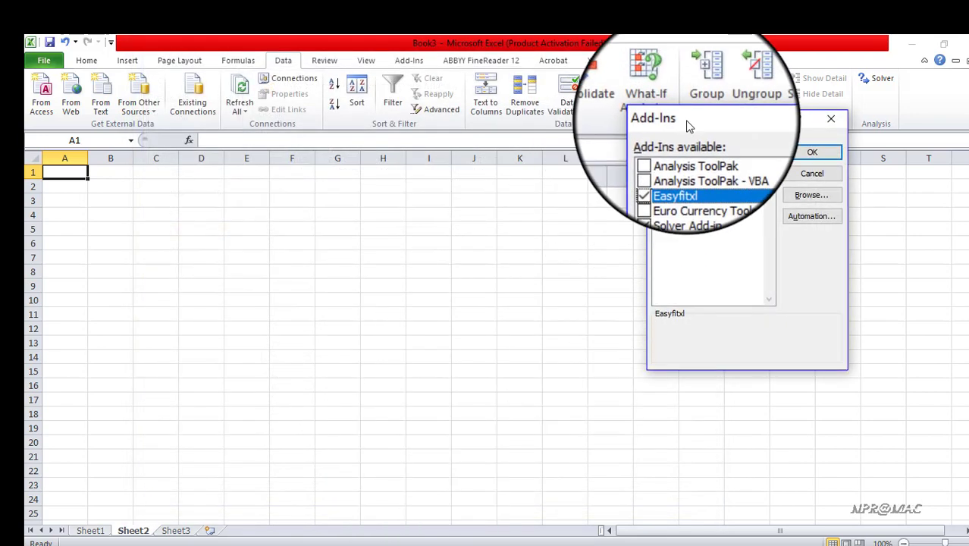
left_click_drag(683, 120, 361, 213)
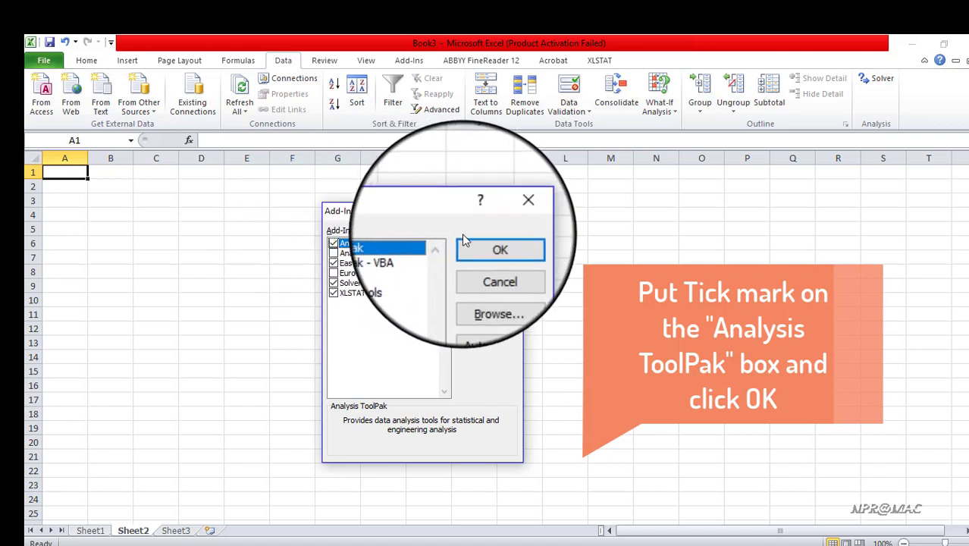
left_click(474, 250)
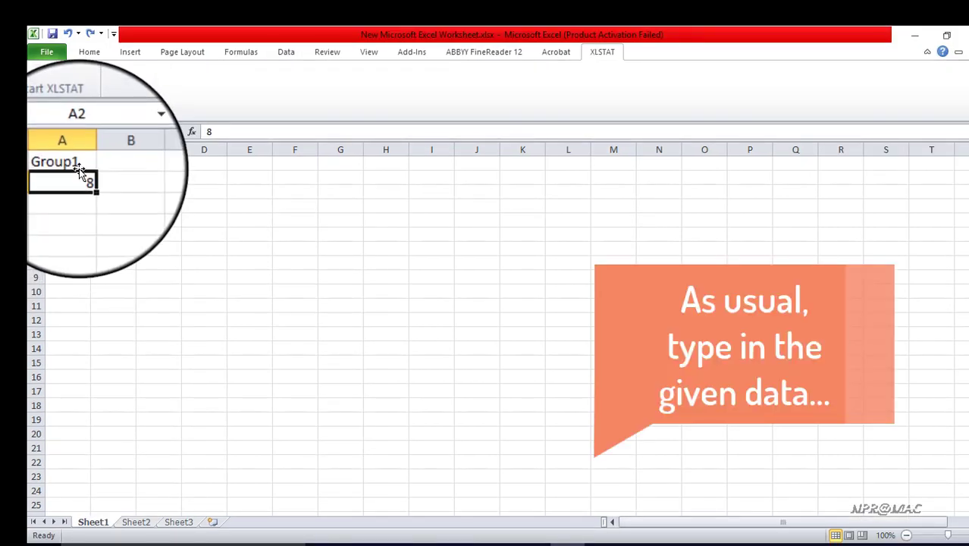
Complete the Group1 data by entering 4, 6 and 7 in cells A3 to A5
key("Return")
type("4")
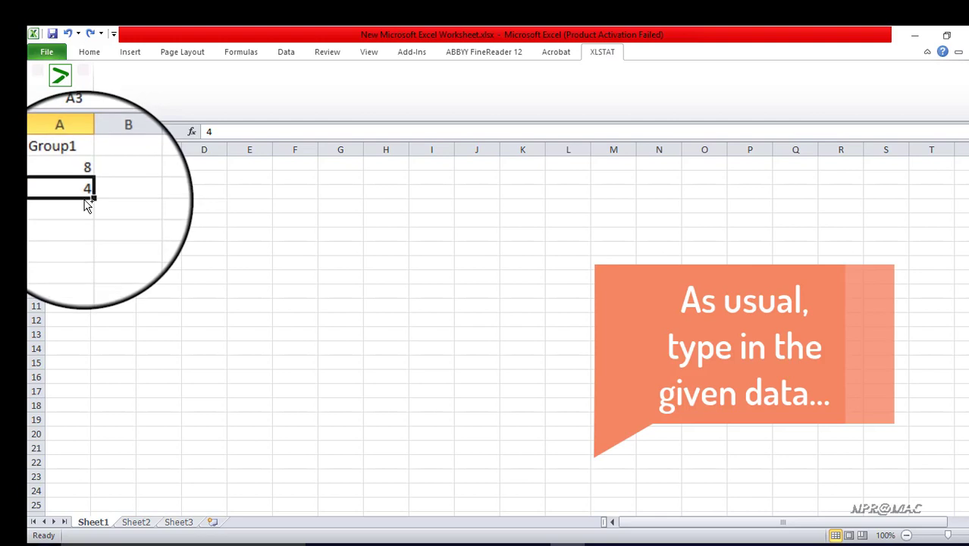
key("Return")
type("6")
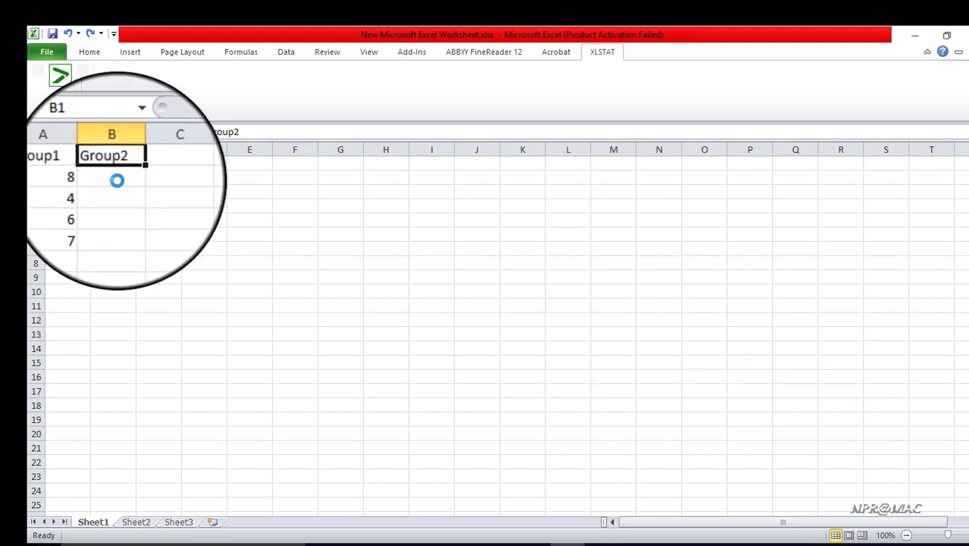
Enter 7, 5, 5, 3 under Group2 in column B and add a Group3 column with 2, 5, 4, 4
left_click(114, 164)
type("7")
left_click(117, 195)
type("5")
left_click(120, 219)
type("5")
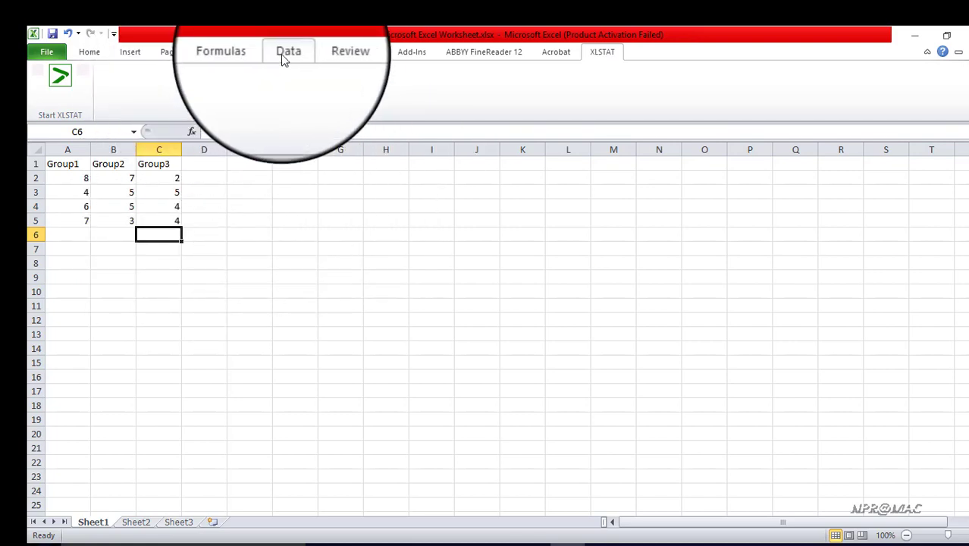
Run the Anova: Single Factor data analysis on range A1:C5 with labels in the first row, output to a new worksheet
left_click(282, 58)
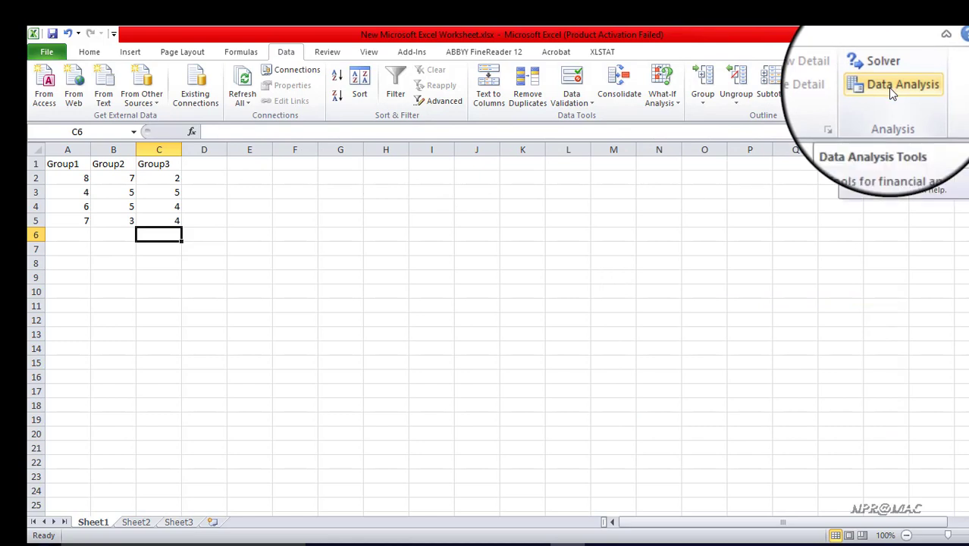
left_click(891, 90)
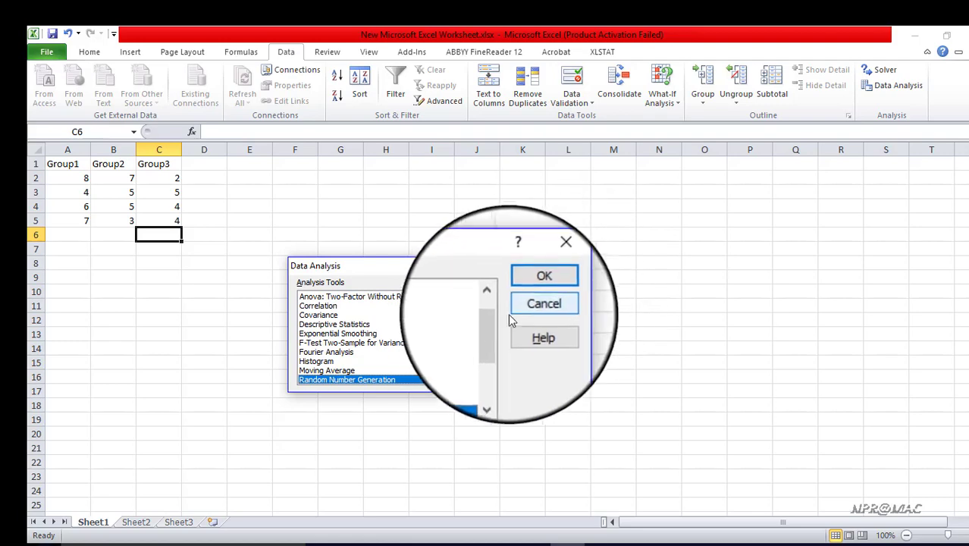
scroll(494, 324, "up", 1)
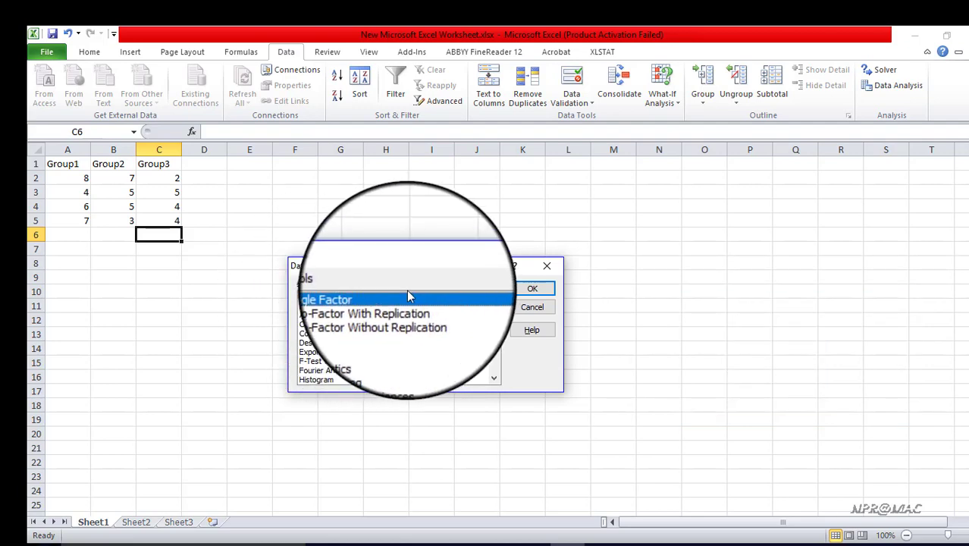
left_click(534, 290)
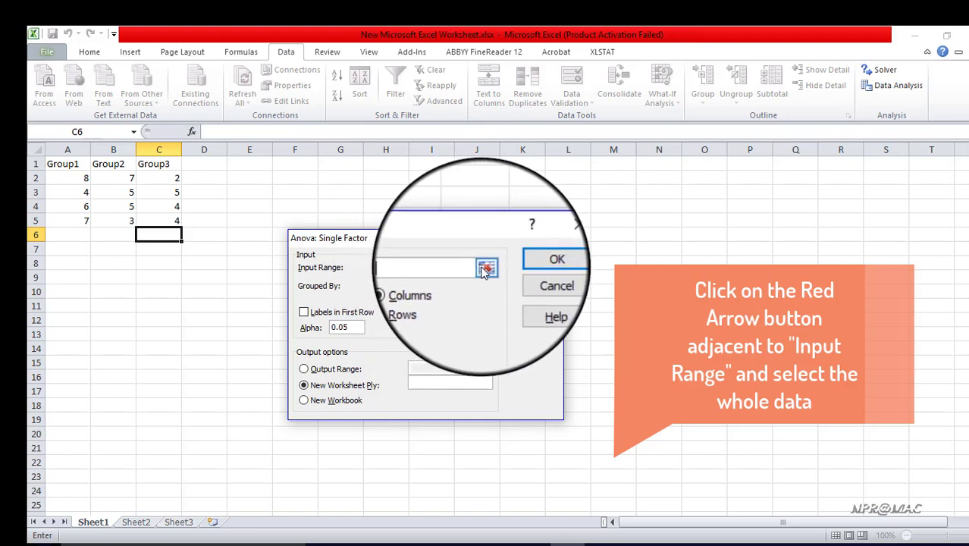
left_click(487, 269)
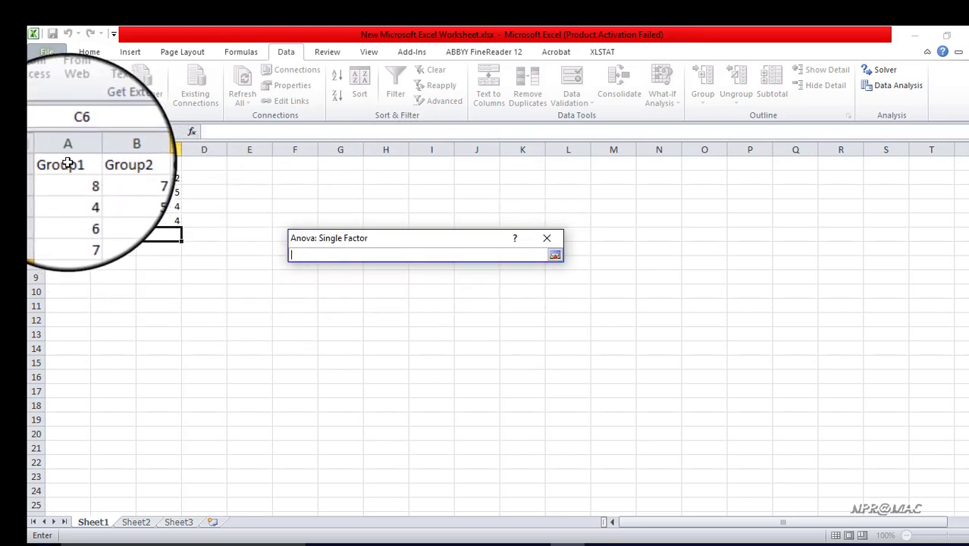
left_click_drag(68, 163, 159, 216)
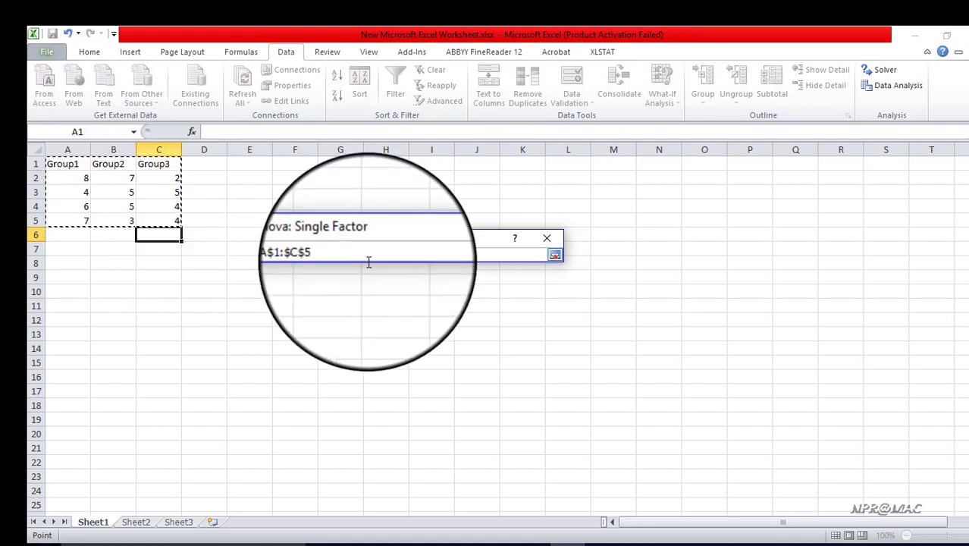
left_click(555, 255)
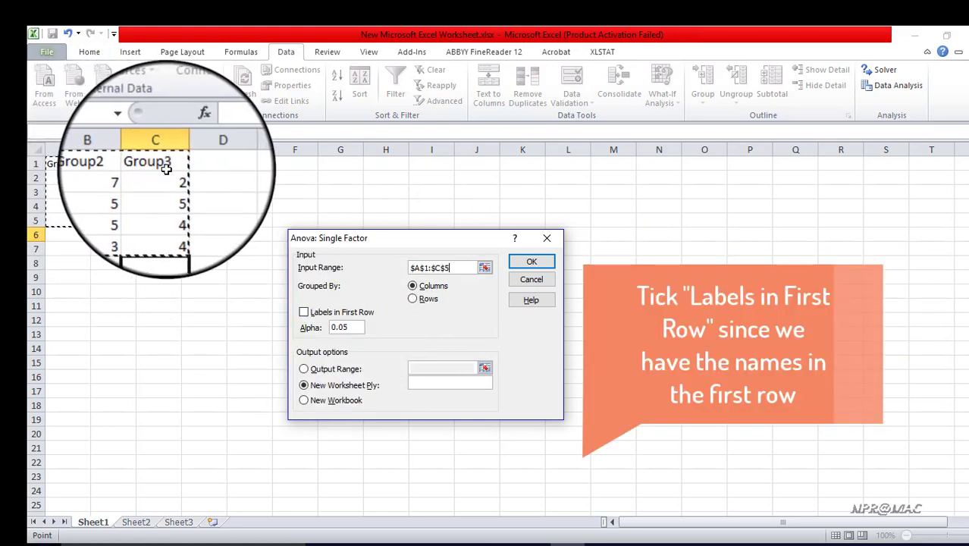
left_click(304, 314)
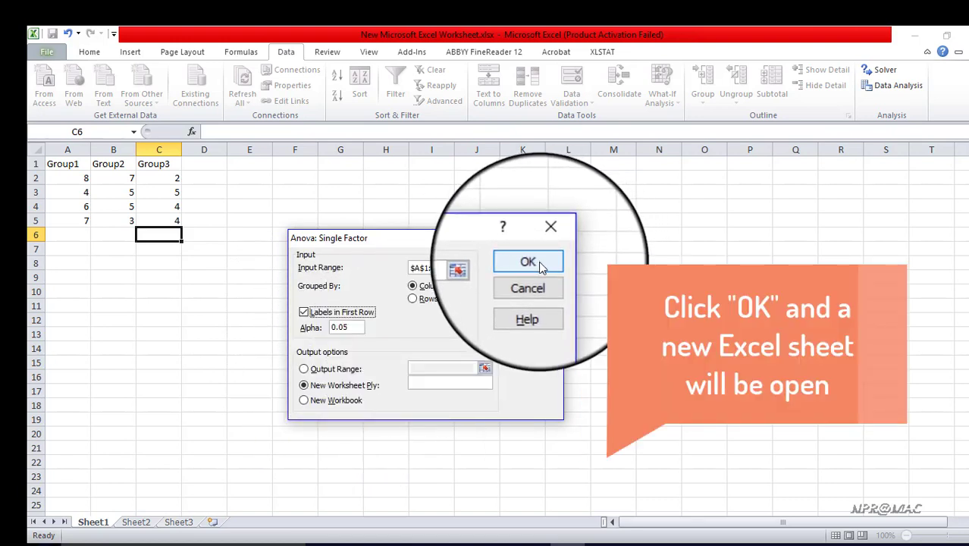
left_click(538, 262)
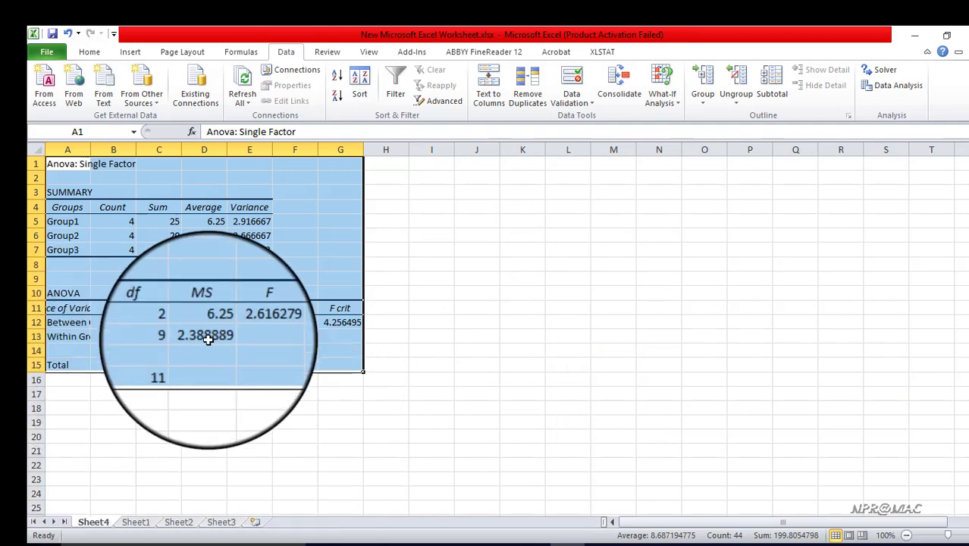
Deselect the ANOVA output and widen column A so the source-of-variation labels fit
left_click(121, 183)
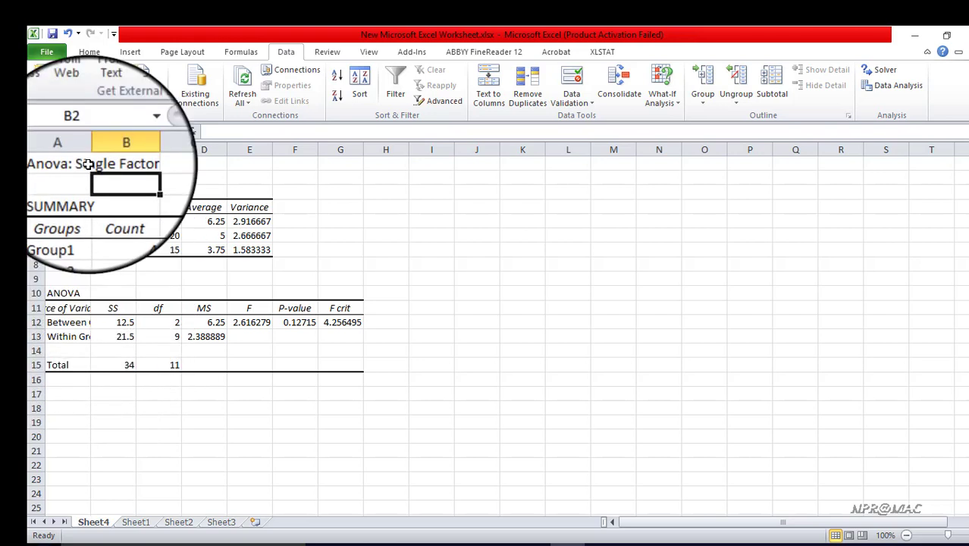
left_click_drag(90, 149, 132, 152)
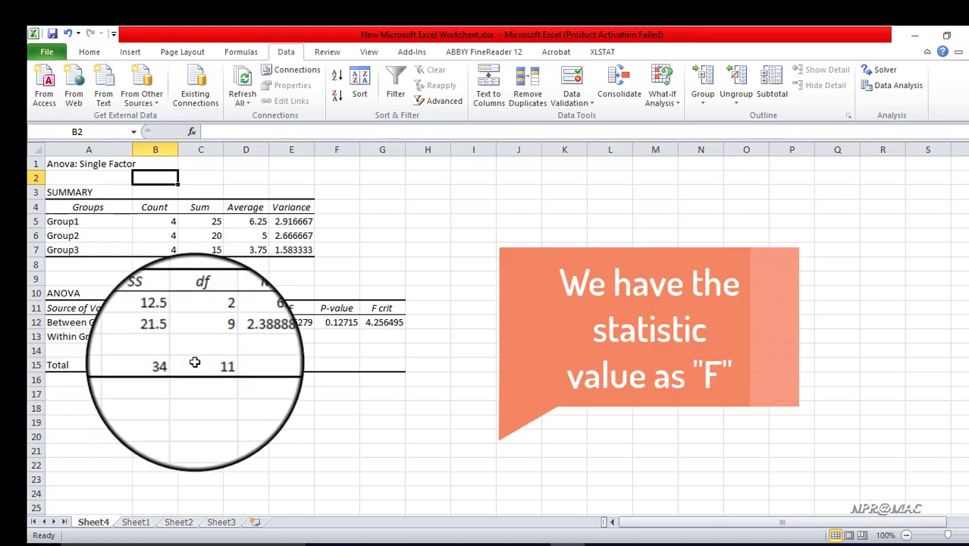
Examine the F statistic, P-value and F crit in the Between Groups row of the ANOVA table
left_click(303, 323)
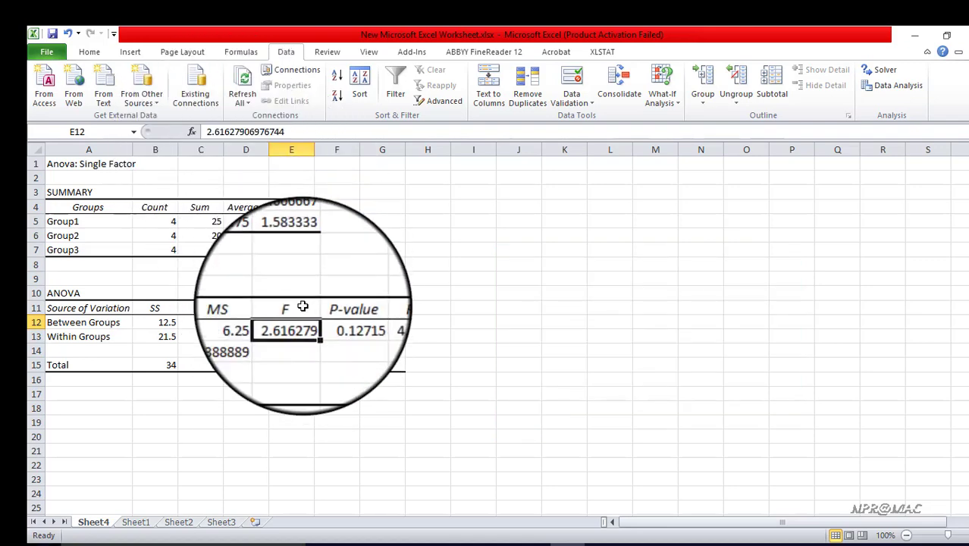
left_click(337, 322)
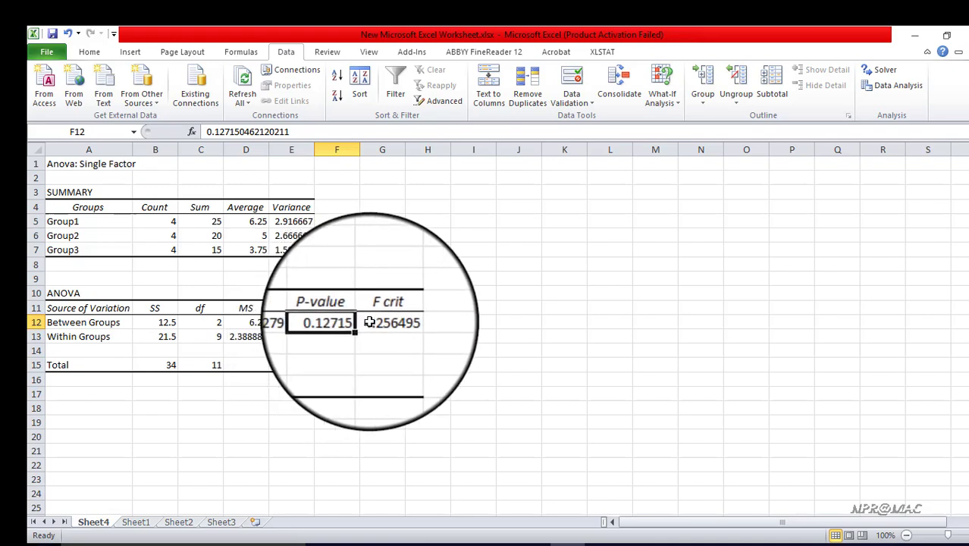
left_click(369, 322)
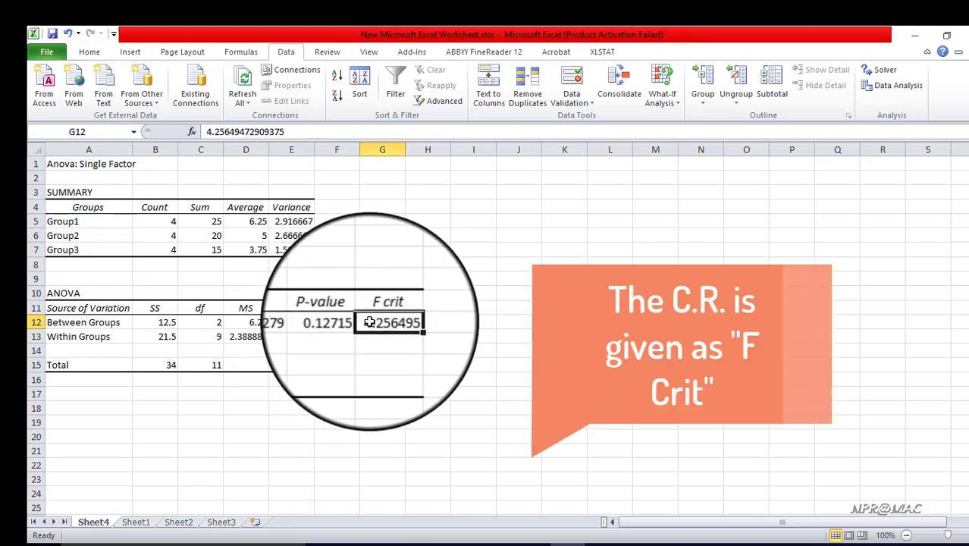